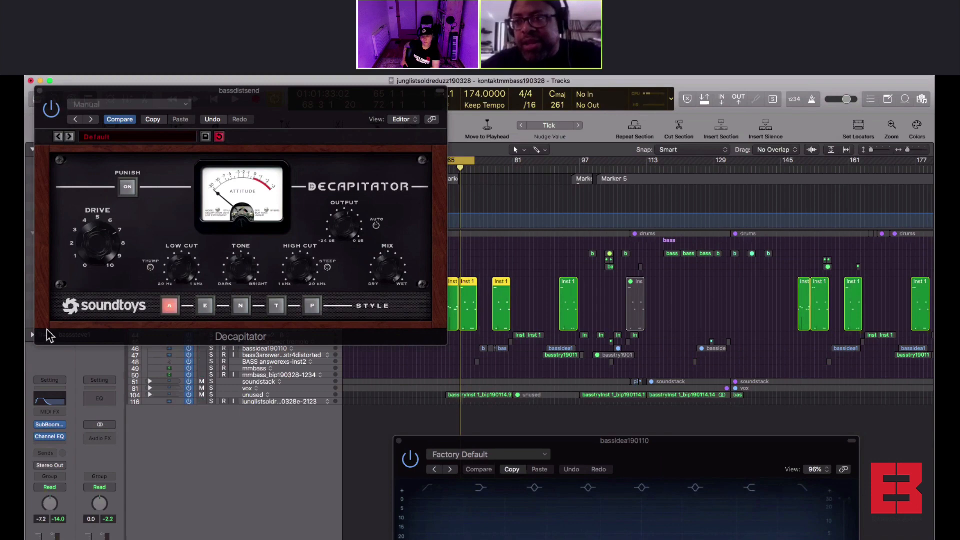
{"action": "left_click", "coordinate": [54, 444]}
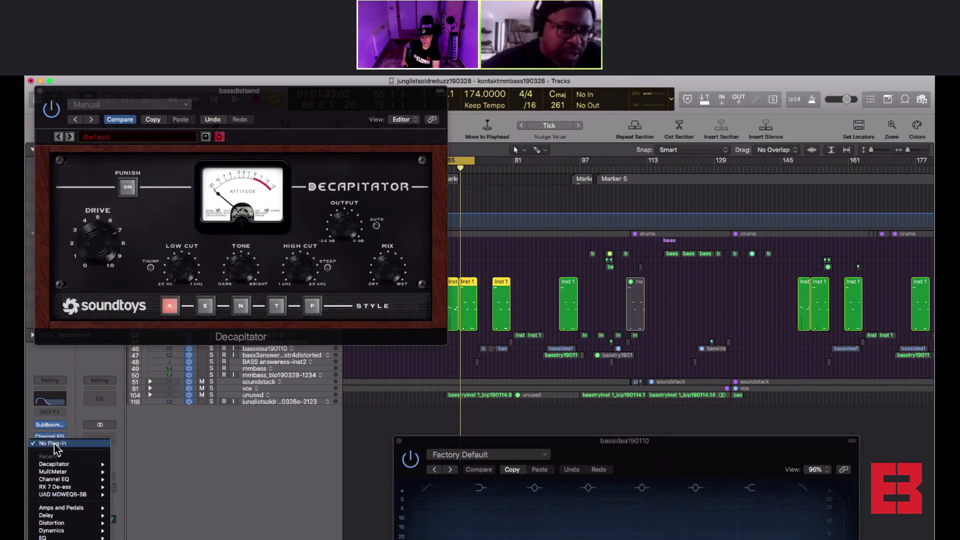
{"action": "mouse_move", "coordinate": [68, 465]}
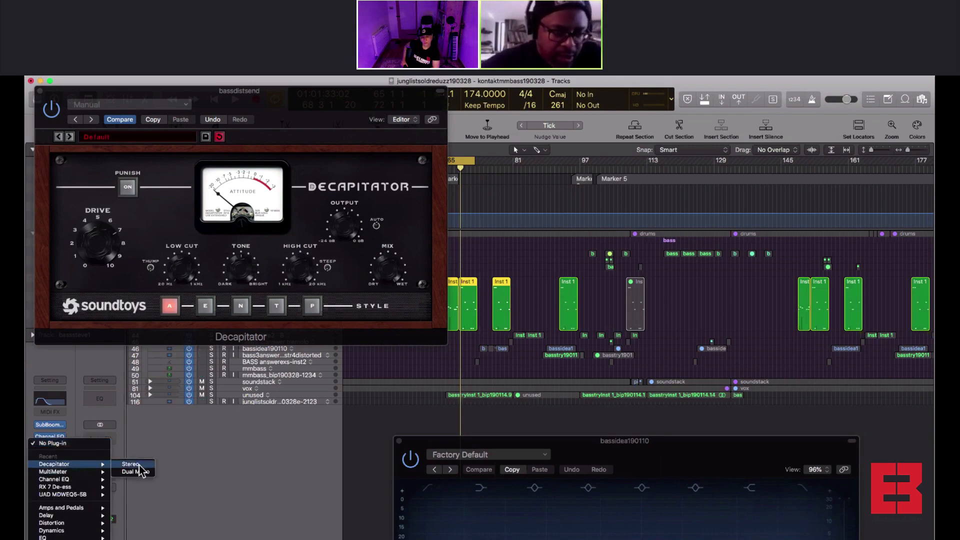
{"action": "left_click", "coordinate": [90, 434]}
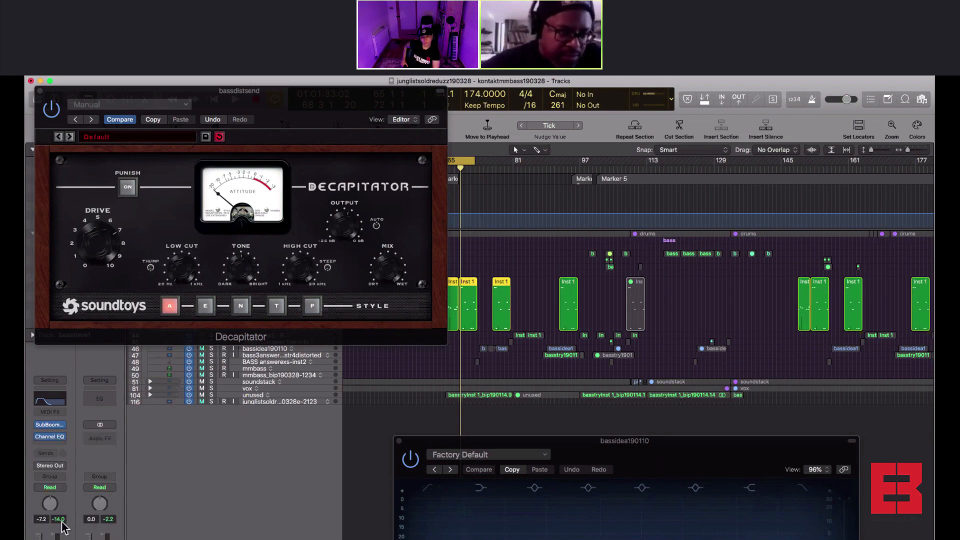
{"action": "left_click", "coordinate": [62, 426]}
{"action": "left_click", "coordinate": [36, 376]}
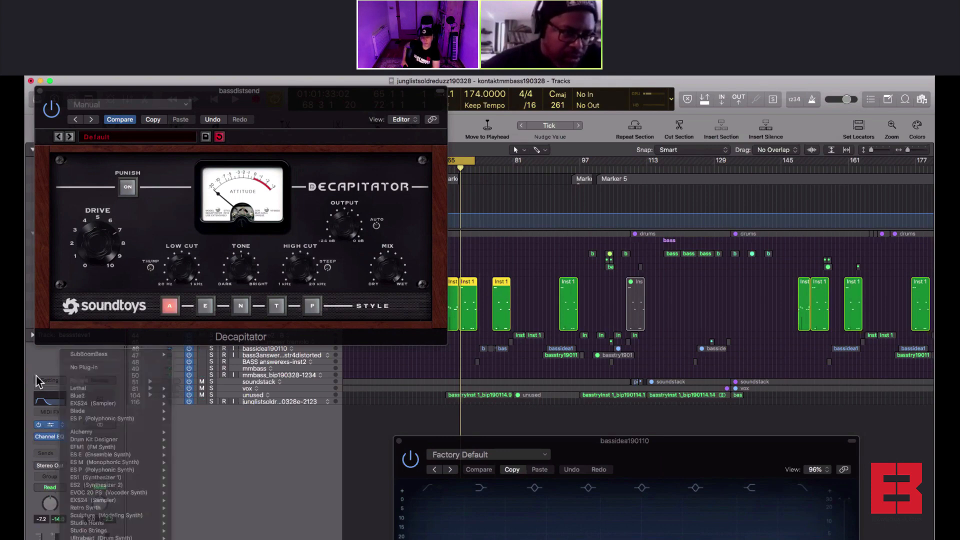
Route the output of the basssteve1 channel to Bus 16.
{"action": "left_click", "coordinate": [61, 467]}
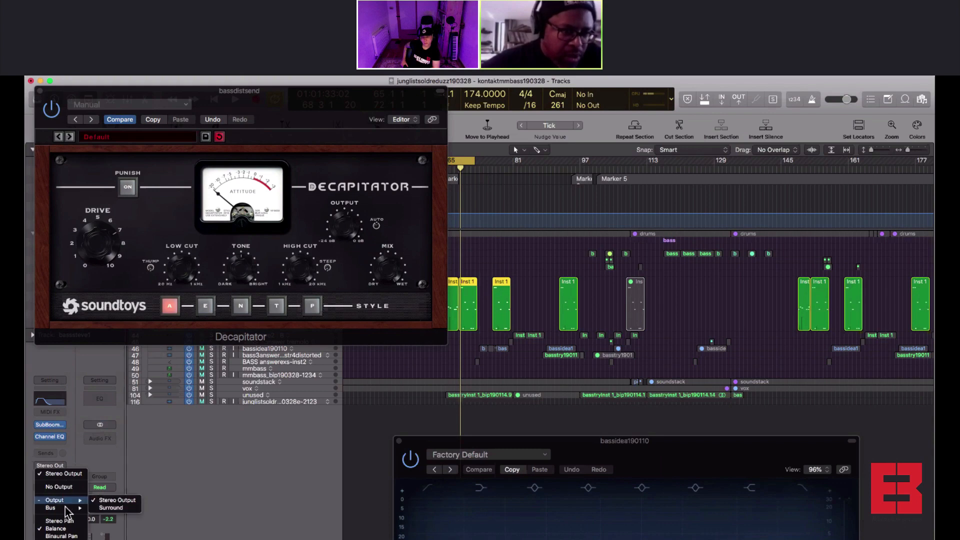
{"action": "mouse_move", "coordinate": [65, 508]}
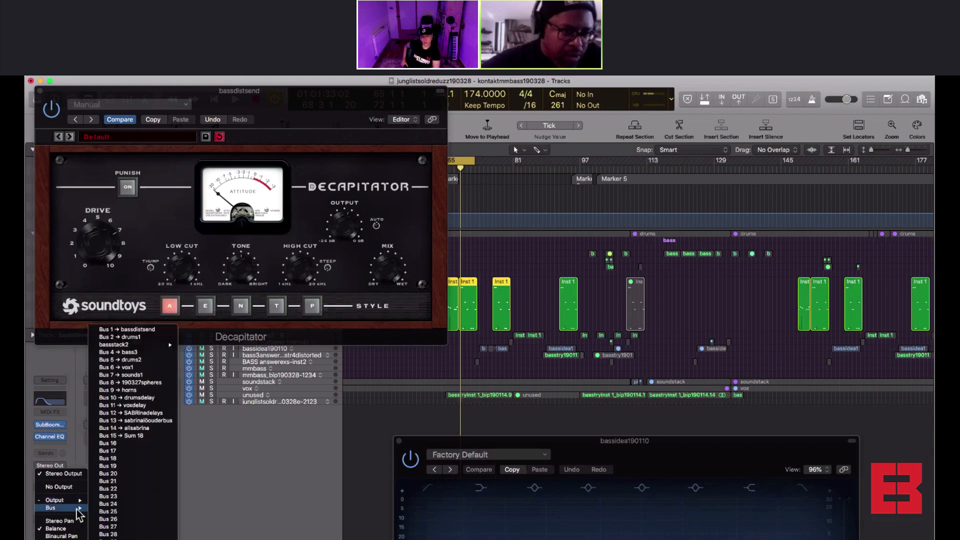
{"action": "left_click", "coordinate": [124, 443]}
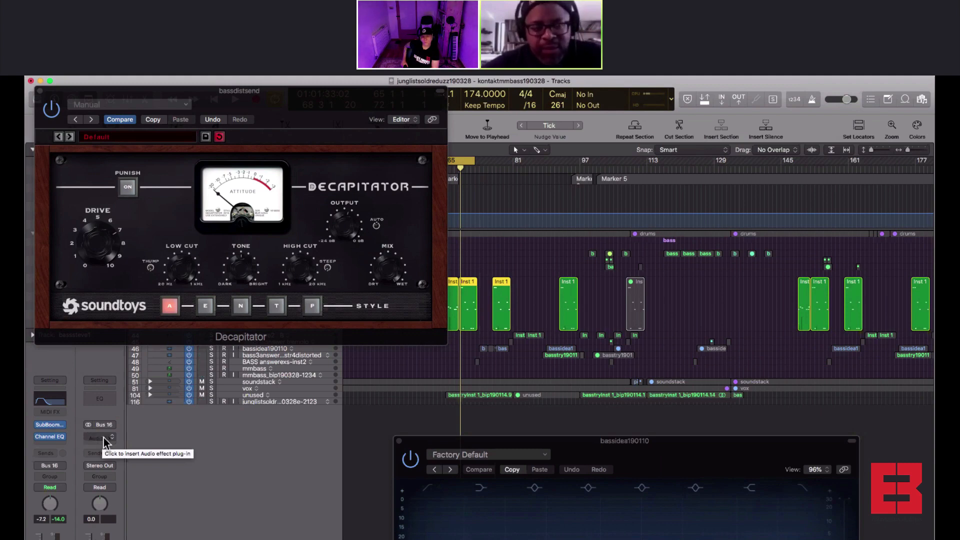
Insert a Soundtoys Decapitator on the Bus 16 aux channel and raise the basssteve1 channel volume to -0.6 dB.
{"action": "left_click", "coordinate": [104, 437]}
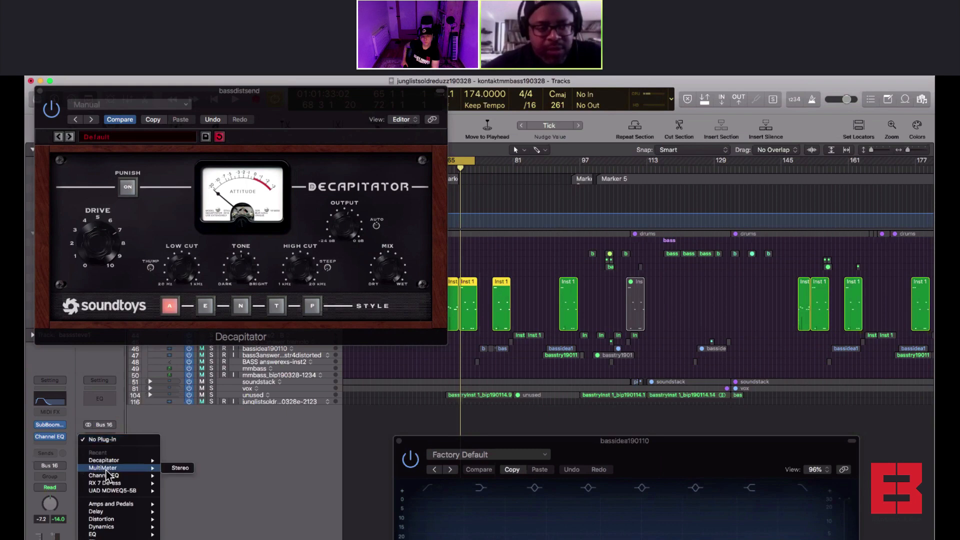
{"action": "mouse_move", "coordinate": [119, 539]}
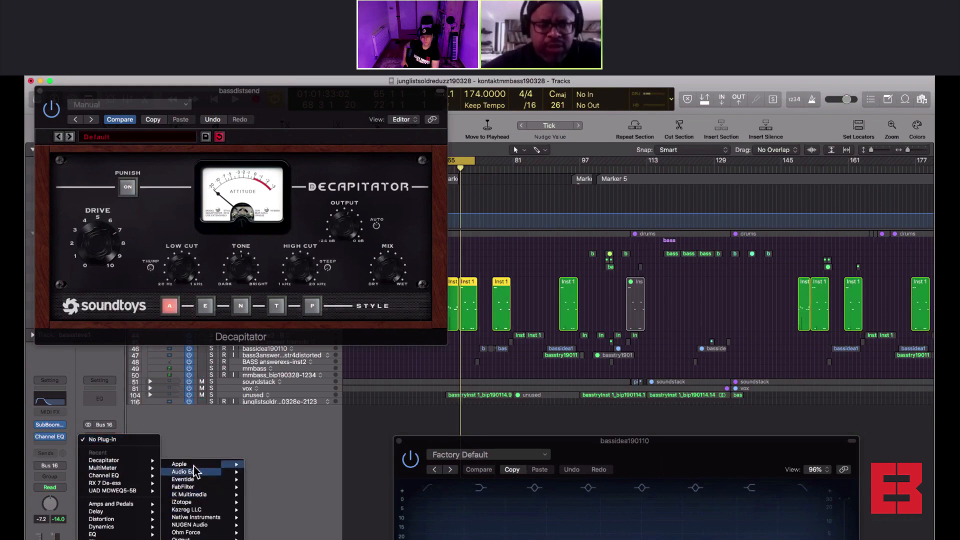
{"action": "mouse_move", "coordinate": [195, 475]}
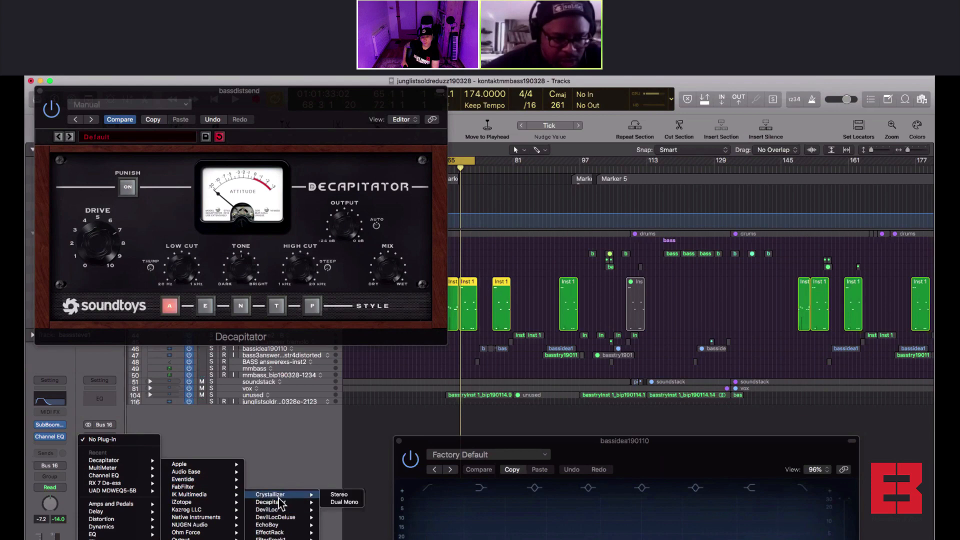
{"action": "left_click", "coordinate": [279, 503]}
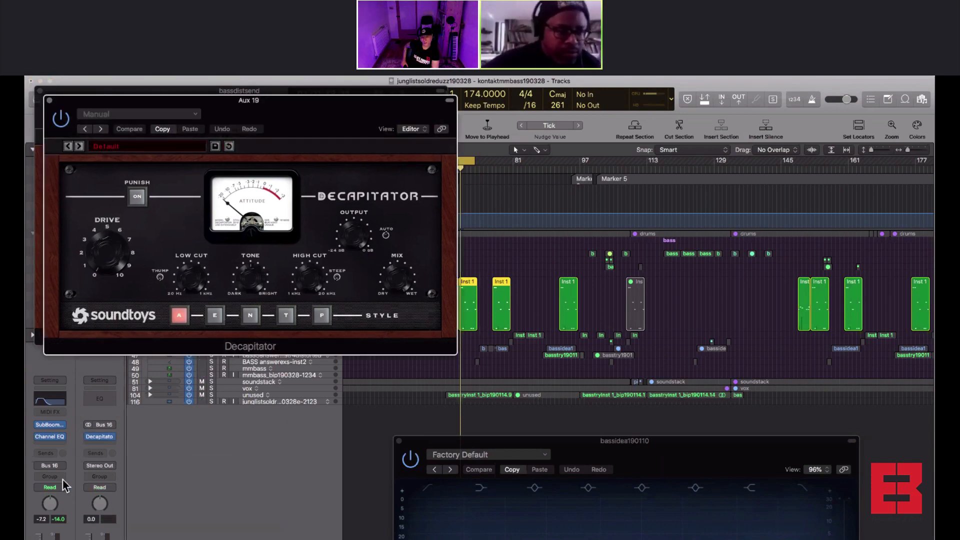
{"action": "mouse_move", "coordinate": [89, 434]}
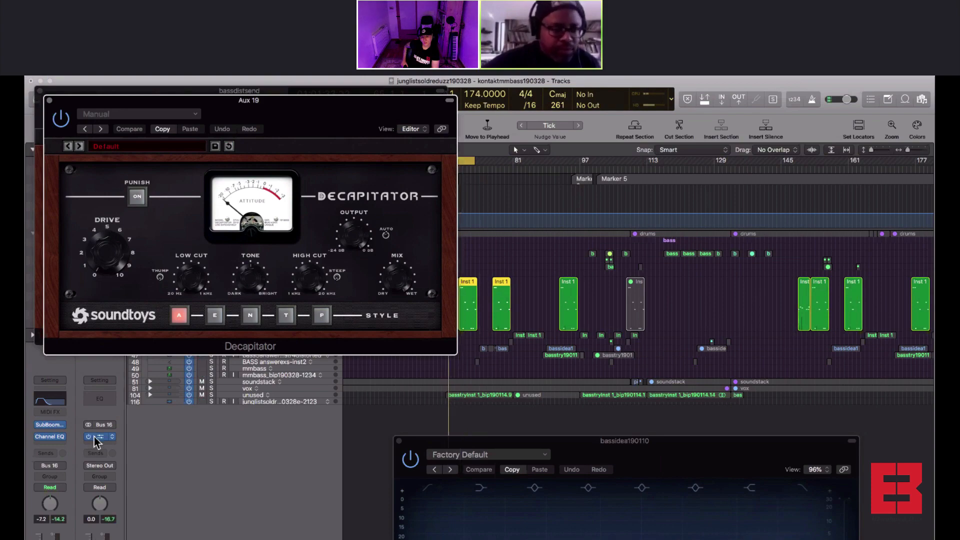
{"action": "left_click", "coordinate": [50, 539]}
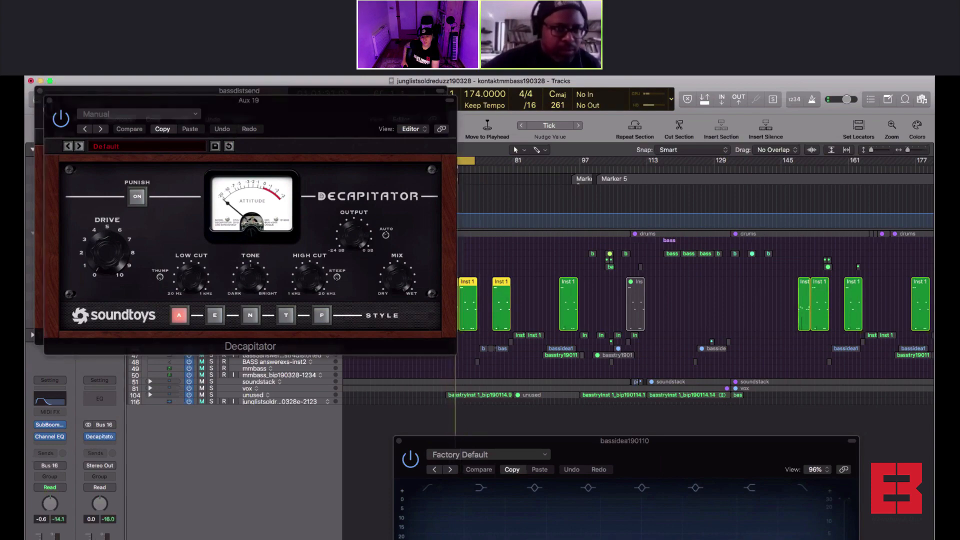
Turn up the drive on the Aux 19 Decapitator by ear and toggle the plug-in's bypass to compare the sound.
{"action": "left_click_drag", "start_coordinate": [300, 154], "coordinate": [596, 253]}
{"action": "left_click_drag", "start_coordinate": [395, 340], "coordinate": [396, 311]}
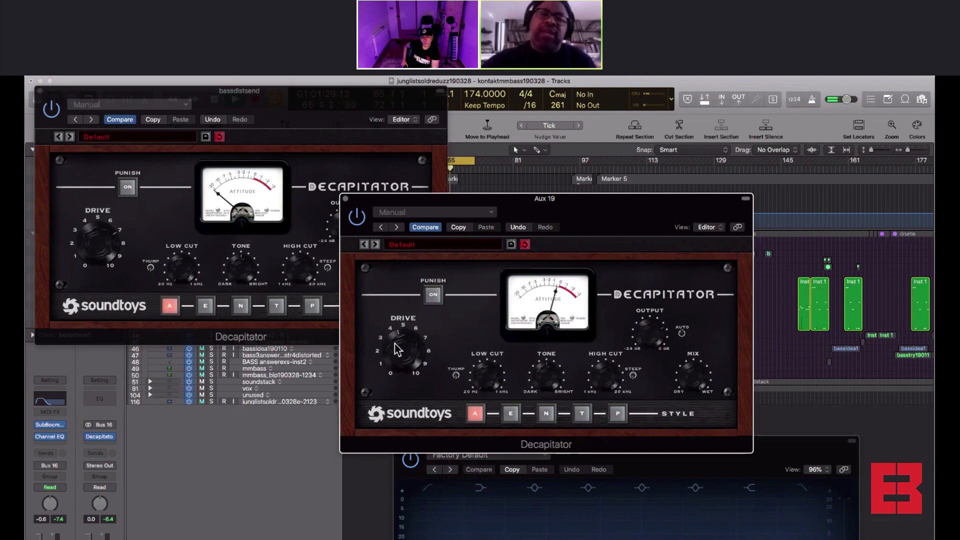
{"action": "left_click_drag", "start_coordinate": [395, 343], "coordinate": [395, 346]}
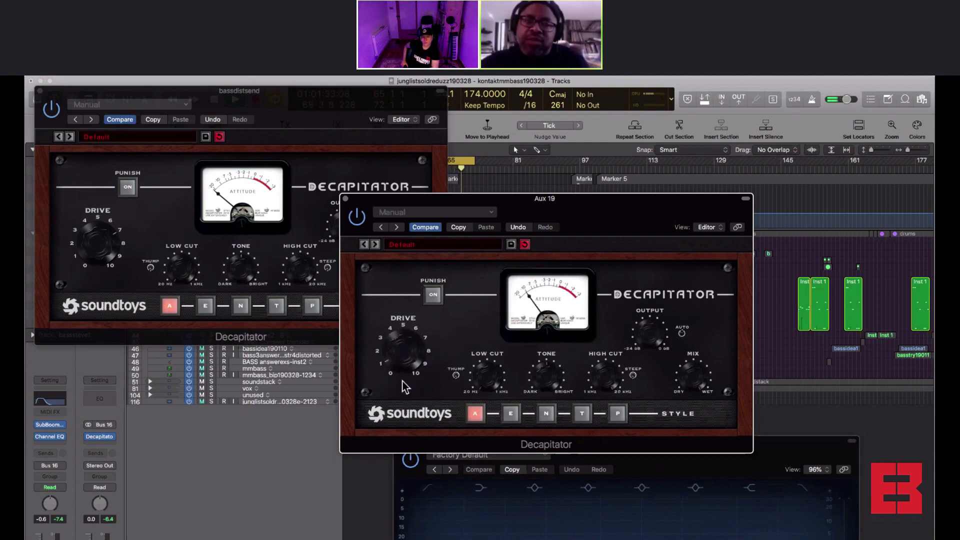
{"action": "mouse_move", "coordinate": [407, 409]}
{"action": "left_mouse_down"}
{"action": "mouse_move", "coordinate": [385, 346]}
{"action": "mouse_move", "coordinate": [407, 400]}
{"action": "left_mouse_up"}
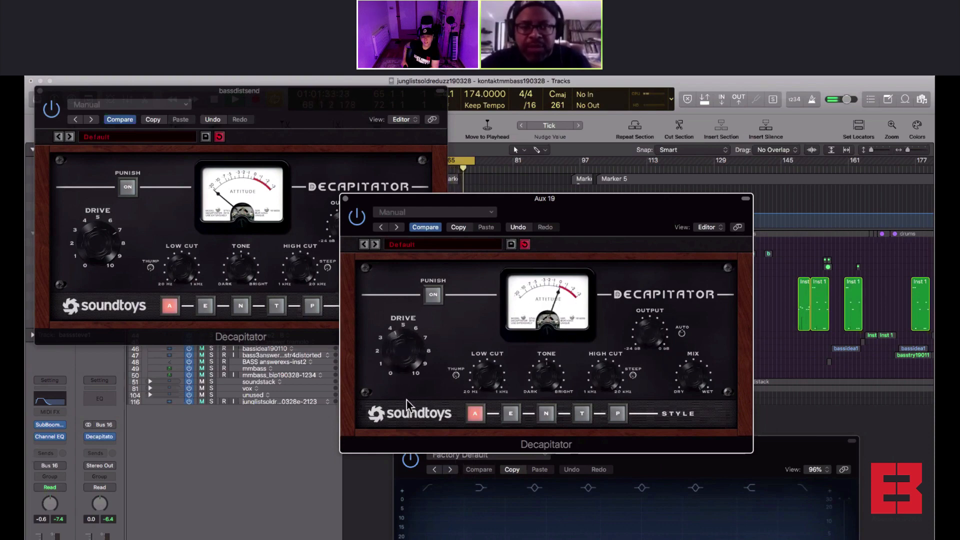
{"action": "left_click", "coordinate": [356, 216]}
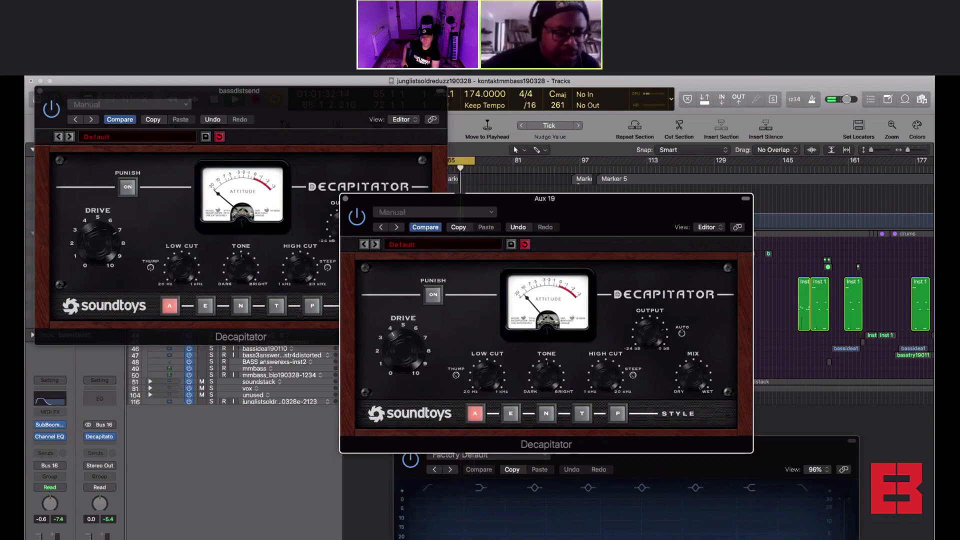
Unsolo the basssteve1 track and move the Decapitator and Channel EQ windows clear of the track list and arrangement.
{"action": "left_click", "coordinate": [58, 538]}
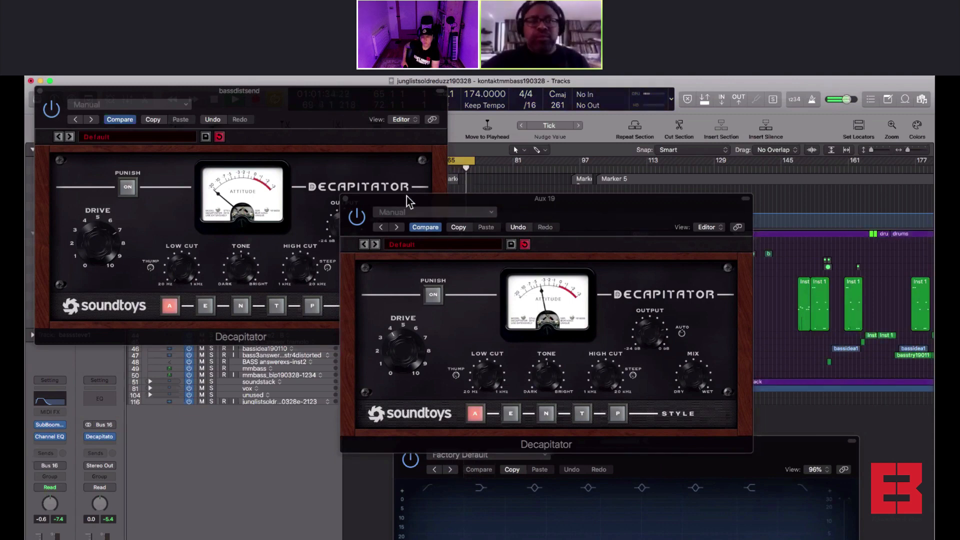
{"action": "left_click_drag", "start_coordinate": [407, 196], "coordinate": [523, 503]}
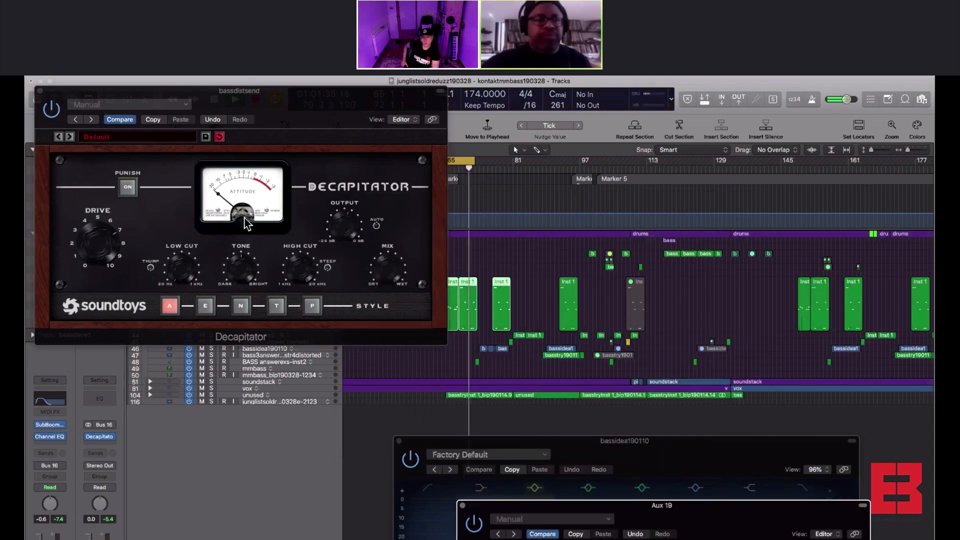
{"action": "left_click", "coordinate": [56, 399]}
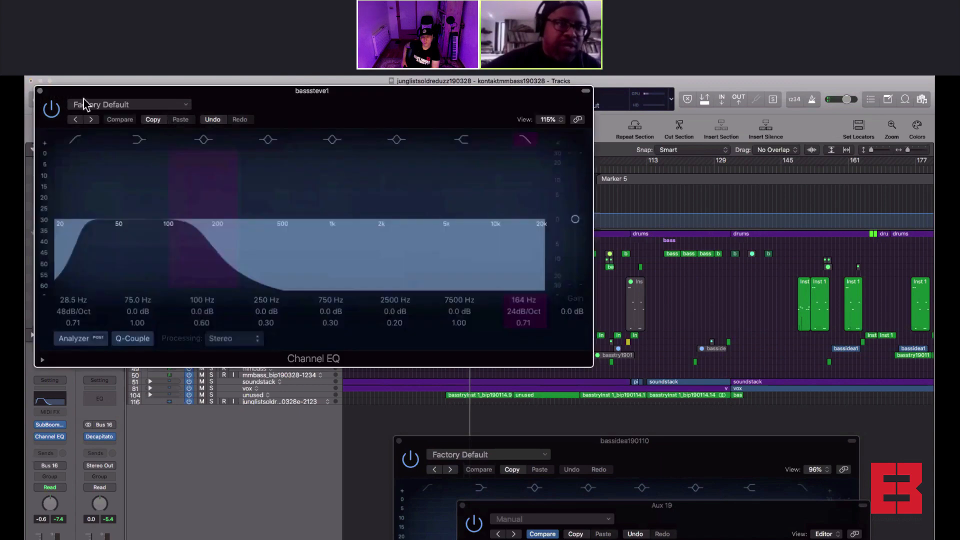
{"action": "left_click_drag", "start_coordinate": [72, 90], "coordinate": [529, 527]}
{"action": "left_click_drag", "start_coordinate": [213, 92], "coordinate": [742, 470]}
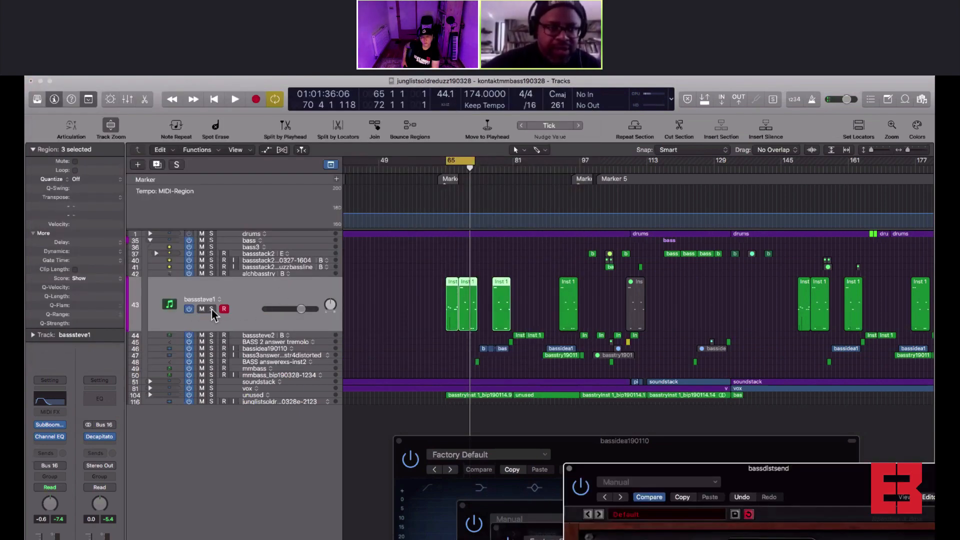
Solo the basssteve1 track together with the drums stack.
{"action": "left_click", "coordinate": [211, 309]}
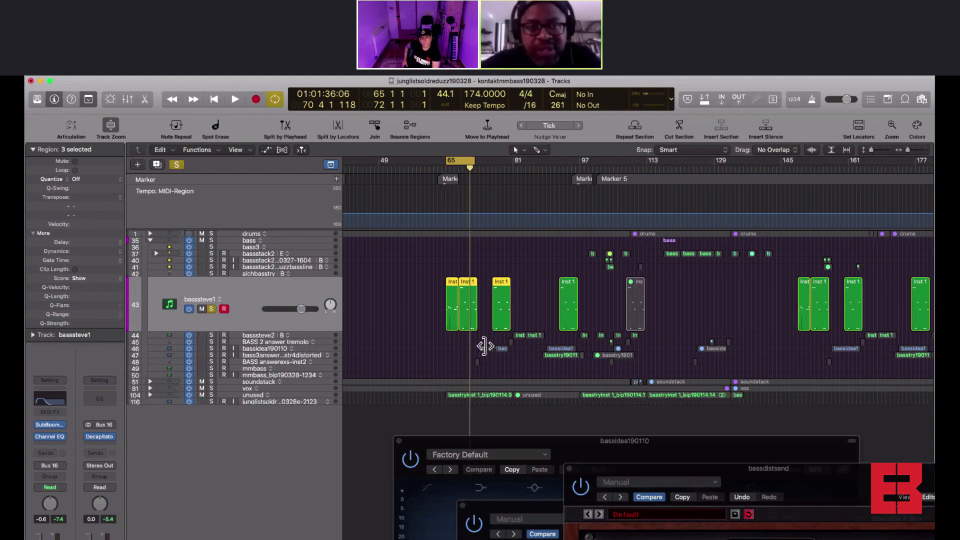
{"action": "scroll", "coordinate": [484, 346], "scroll_direction": "down", "scroll_amount": 1}
{"action": "scroll", "coordinate": [388, 279], "scroll_direction": "up", "scroll_amount": 1}
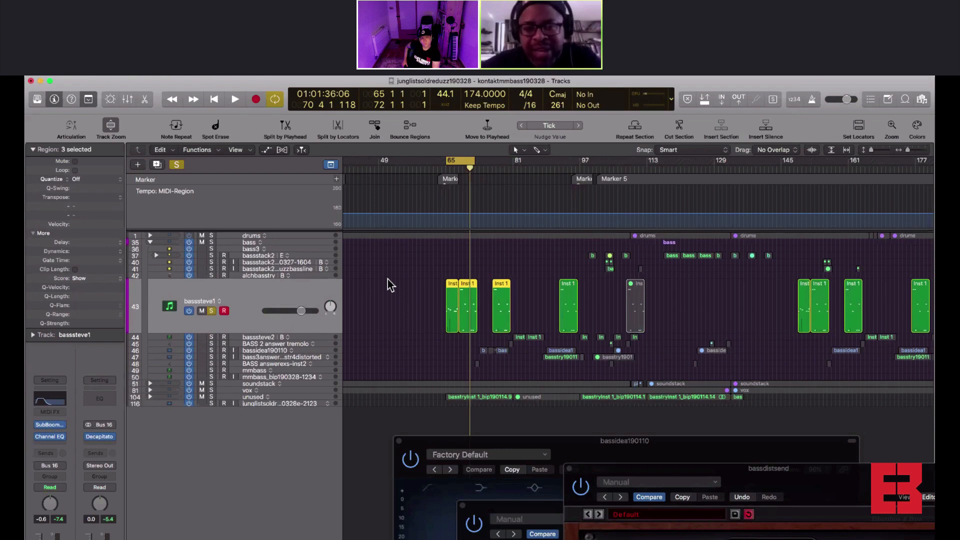
{"action": "scroll", "coordinate": [388, 279], "scroll_direction": "up", "scroll_amount": 1}
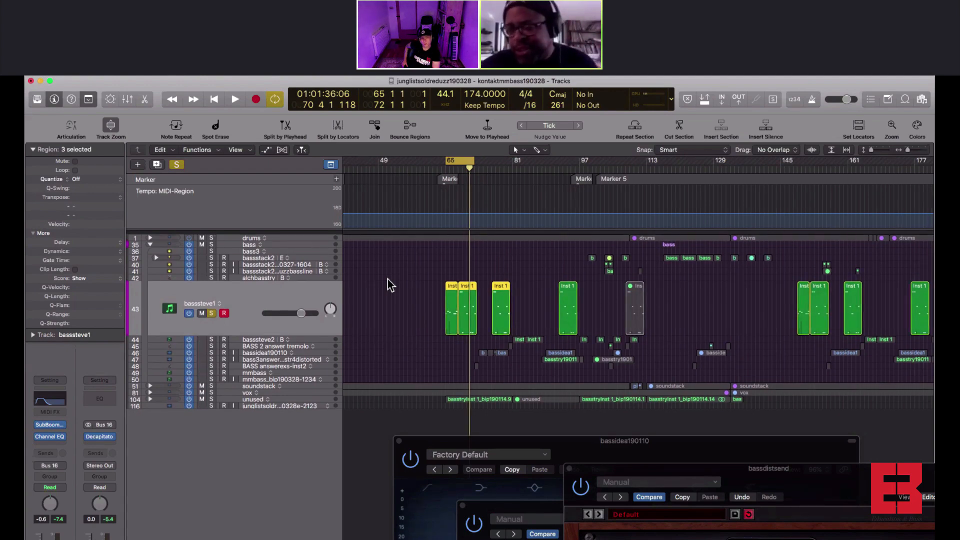
{"action": "scroll", "coordinate": [388, 279], "scroll_direction": "down", "scroll_amount": 1}
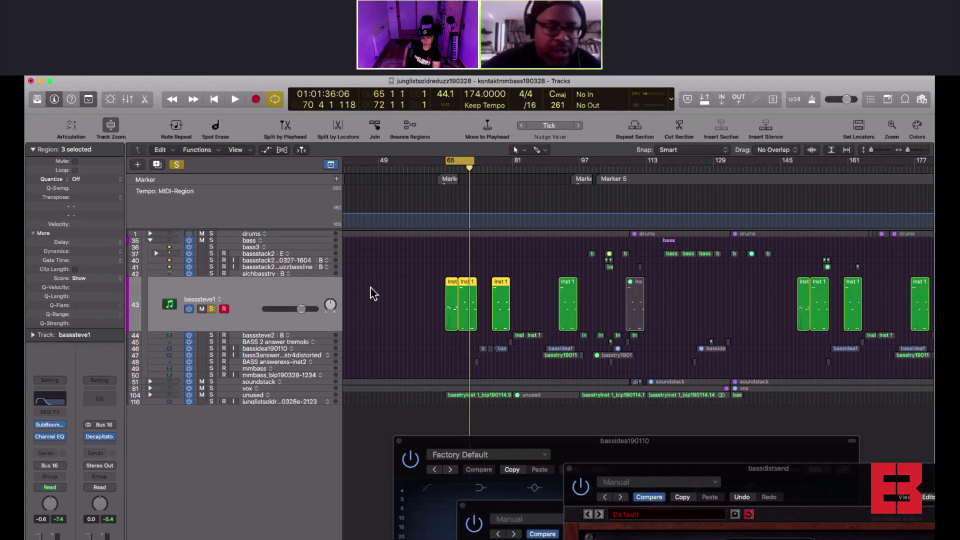
{"action": "key", "text": "super+Left"}
{"action": "key", "text": "super+Left"}
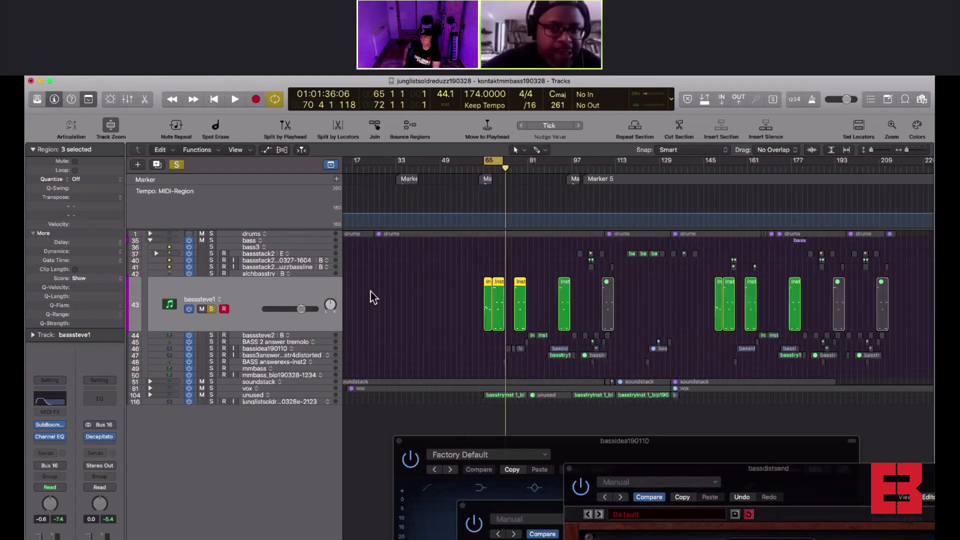
{"action": "key", "text": "super+Right"}
{"action": "key", "text": "super+Right"}
{"action": "key", "text": "super+Right"}
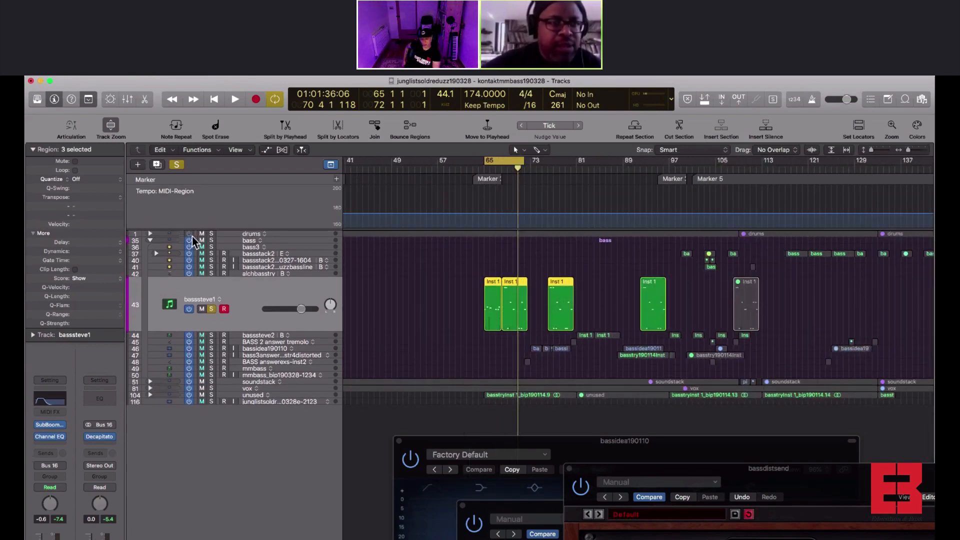
{"action": "left_click", "coordinate": [211, 233]}
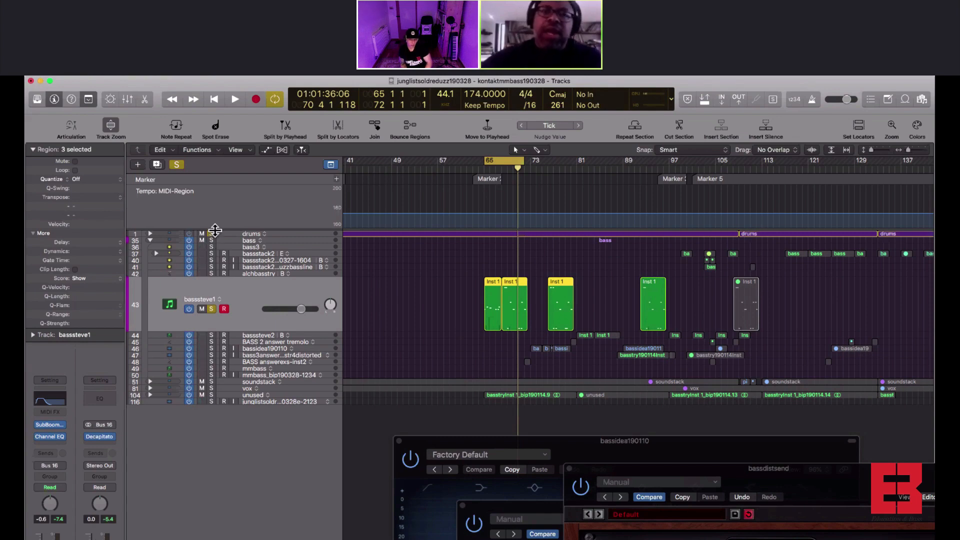
{"action": "left_click_drag", "start_coordinate": [525, 164], "coordinate": [531, 164]}
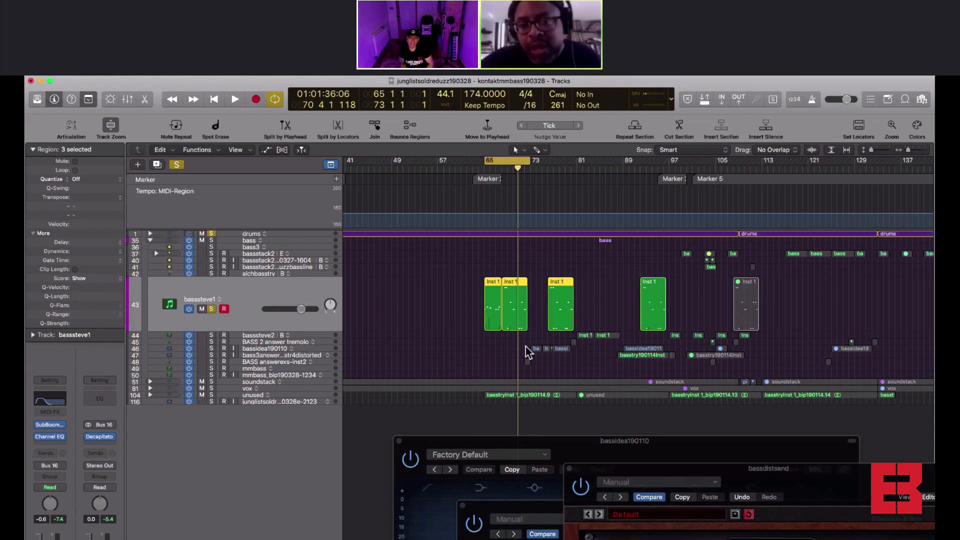
Insert Apple's AUGraphicEQ after the Channel EQ on the basssteve1 channel.
{"action": "scroll", "coordinate": [526, 347], "scroll_direction": "up", "scroll_amount": 5}
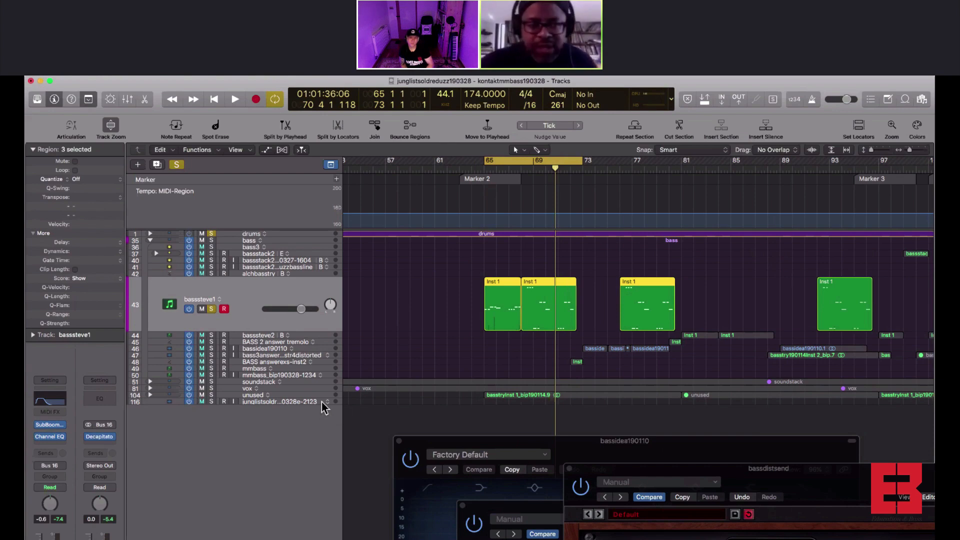
{"action": "left_click", "coordinate": [56, 444]}
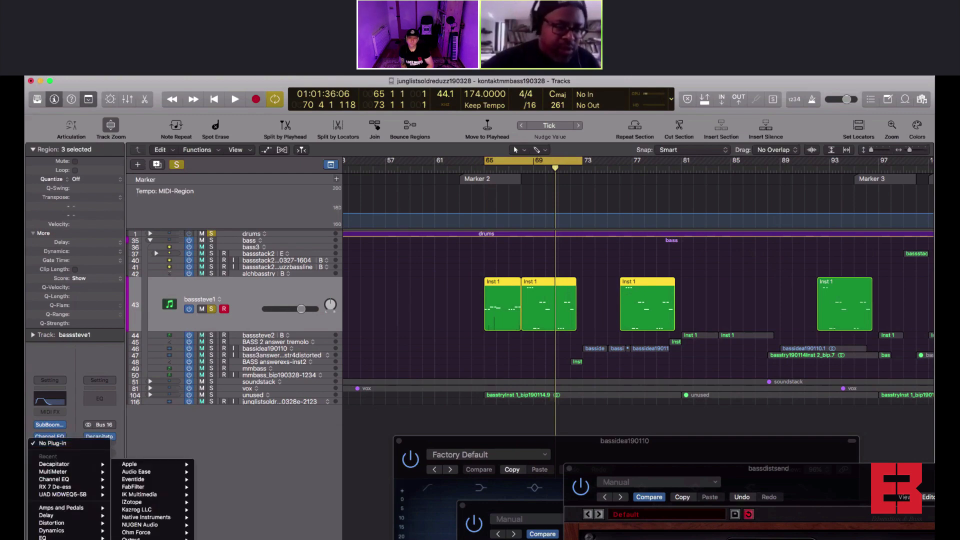
{"action": "mouse_move", "coordinate": [172, 467]}
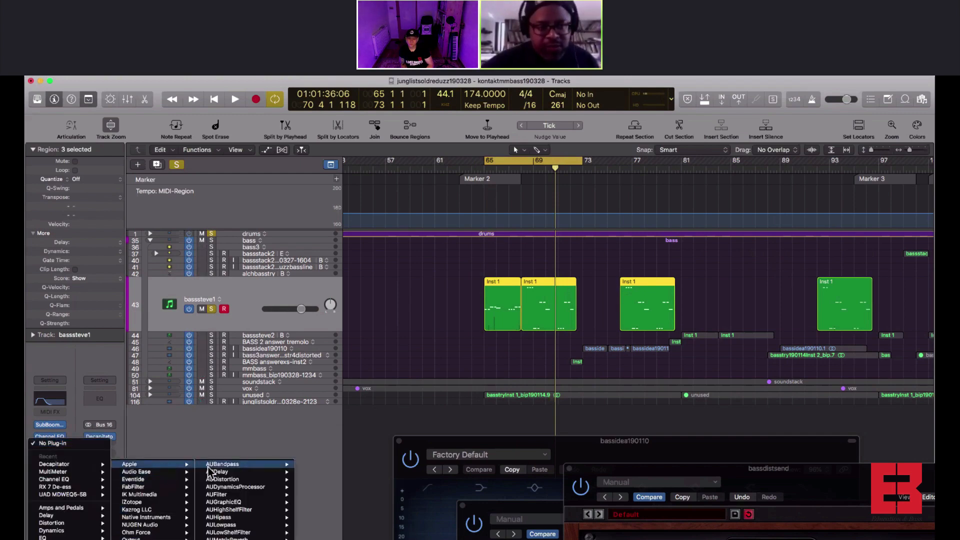
{"action": "mouse_move", "coordinate": [235, 495]}
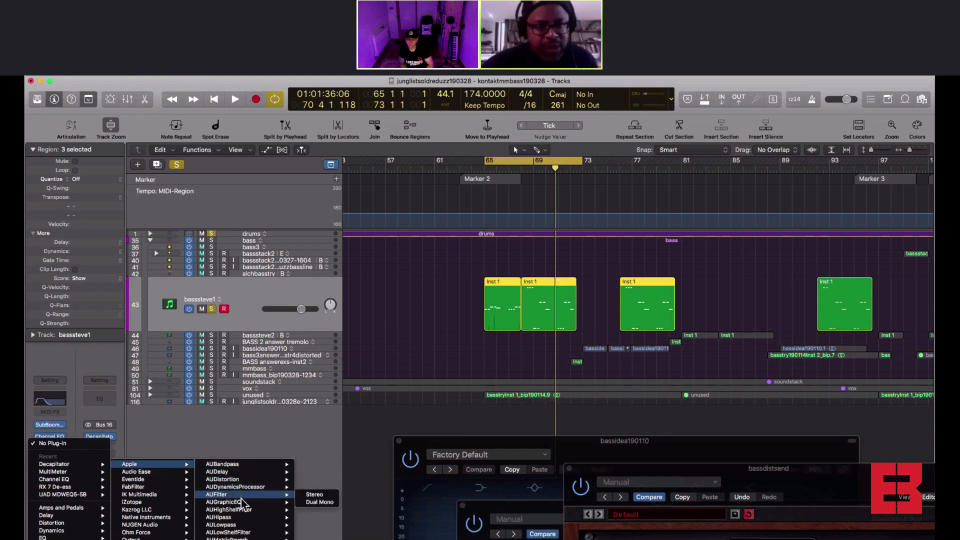
{"action": "left_click", "coordinate": [307, 504]}
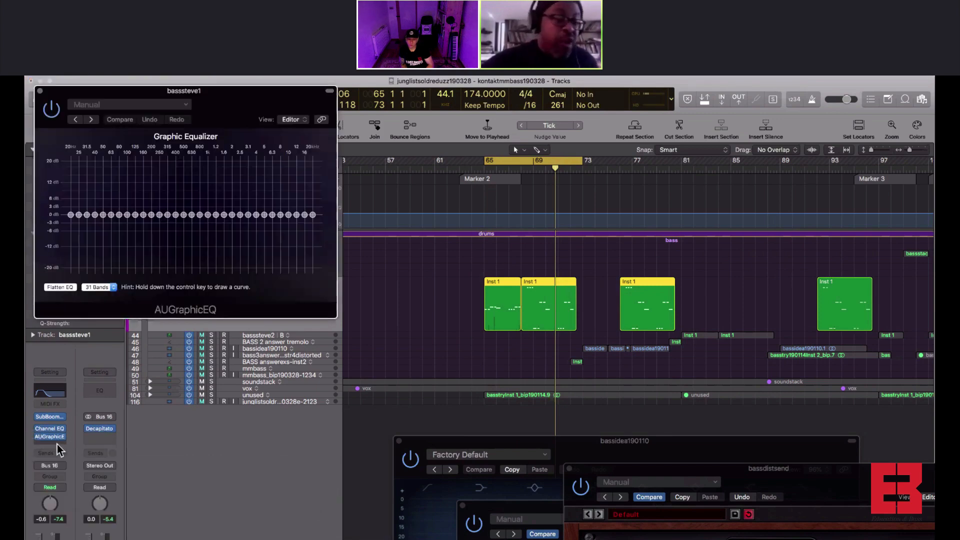
Insert the MultiMeter after Decapitator on the Aux 19 channel and arrange its window beside the AUGraphicEQ.
{"action": "left_click", "coordinate": [93, 437]}
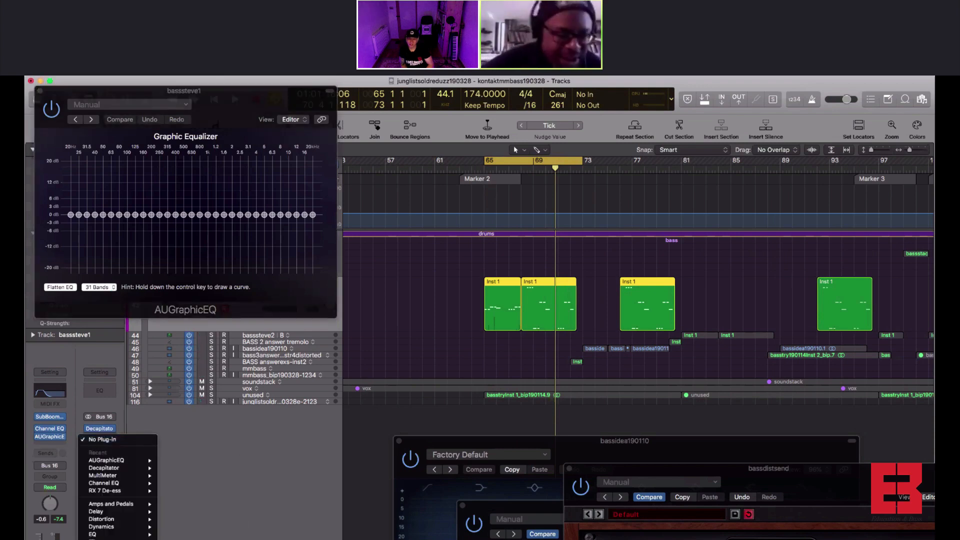
{"action": "mouse_move", "coordinate": [206, 466]}
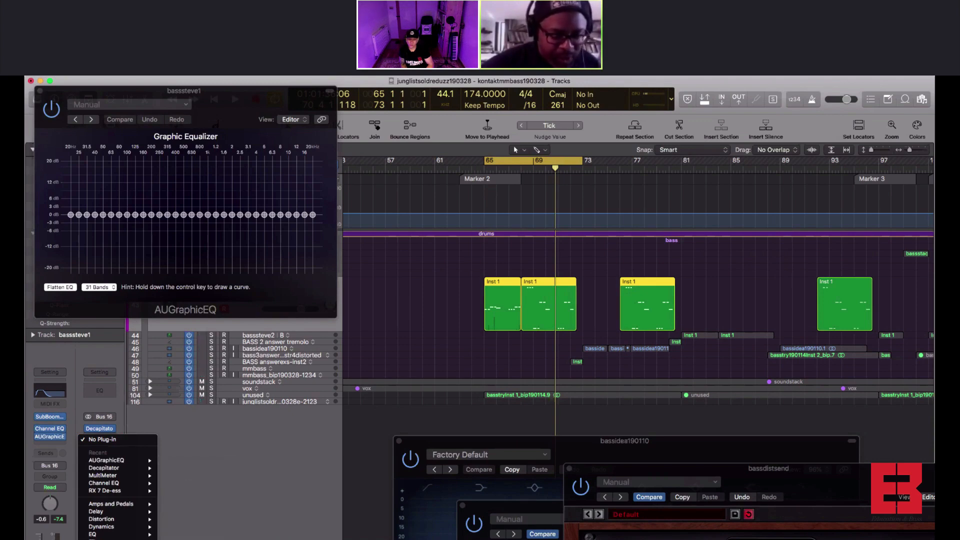
{"action": "left_click", "coordinate": [103, 475]}
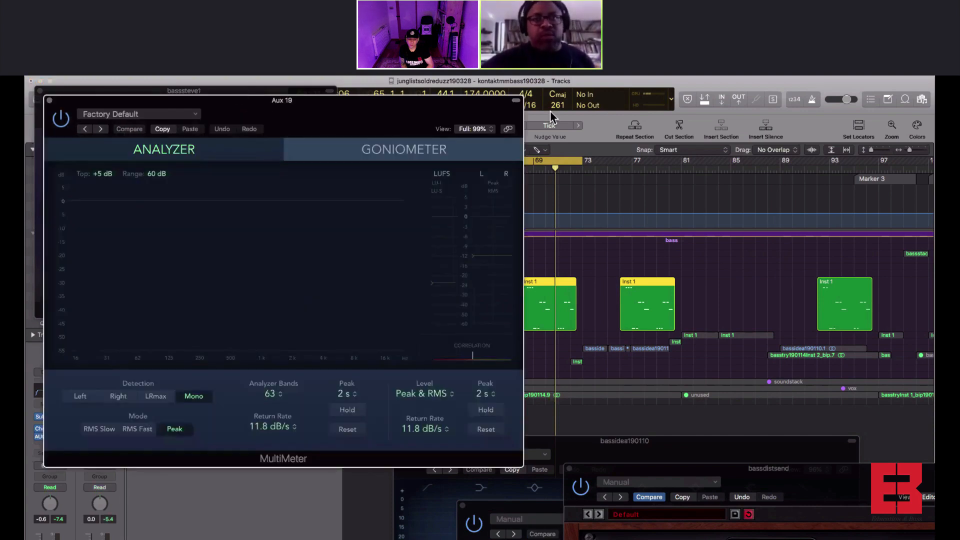
{"action": "left_click_drag", "start_coordinate": [264, 106], "coordinate": [604, 87]}
{"action": "left_click_drag", "start_coordinate": [282, 94], "coordinate": [324, 85]}
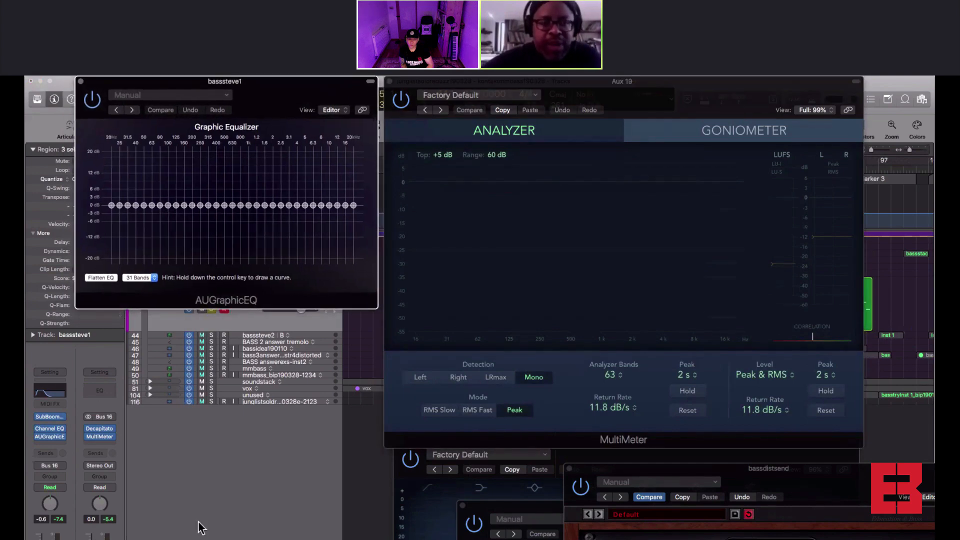
Play the looped section and examine the bass spectrum in the MultiMeter, keeping the AUGraphicEQ window beside the analyzer.
{"action": "key", "text": "space"}
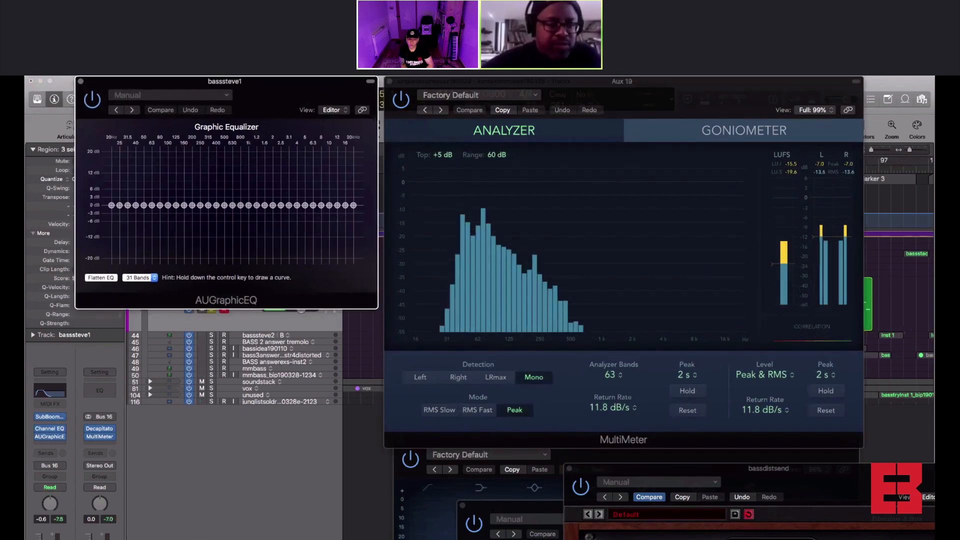
{"action": "key", "text": "space"}
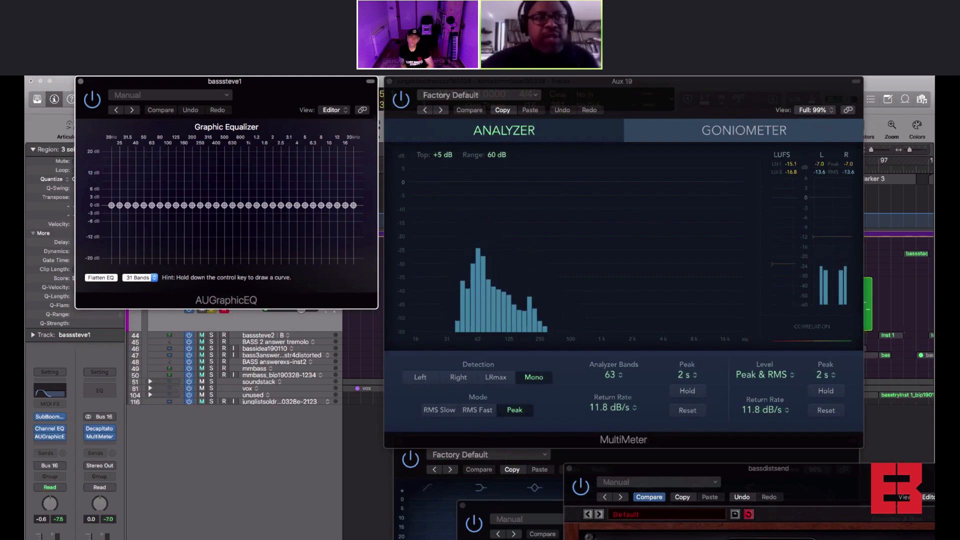
{"action": "left_click_drag", "start_coordinate": [139, 82], "coordinate": [167, 392]}
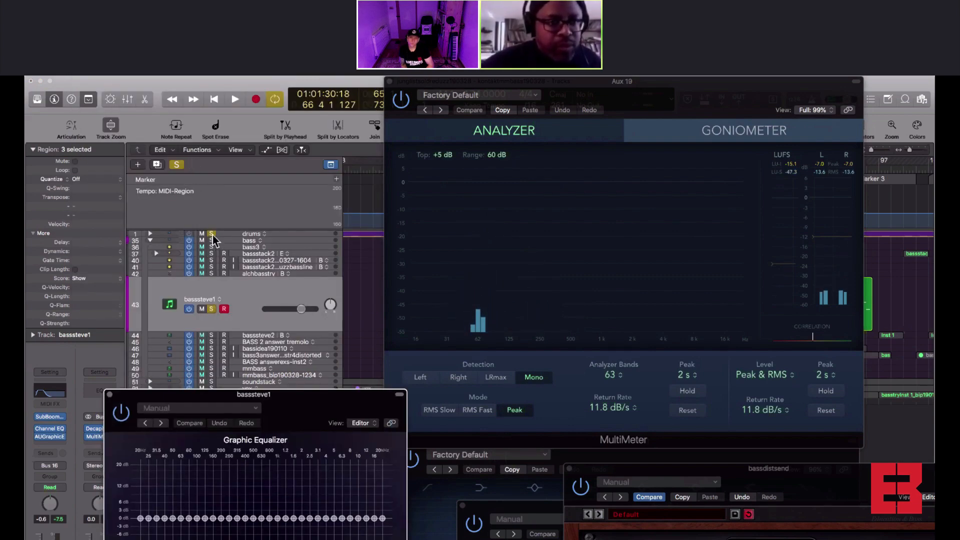
{"action": "left_click_drag", "start_coordinate": [289, 399], "coordinate": [240, 88]}
{"action": "key", "text": "space"}
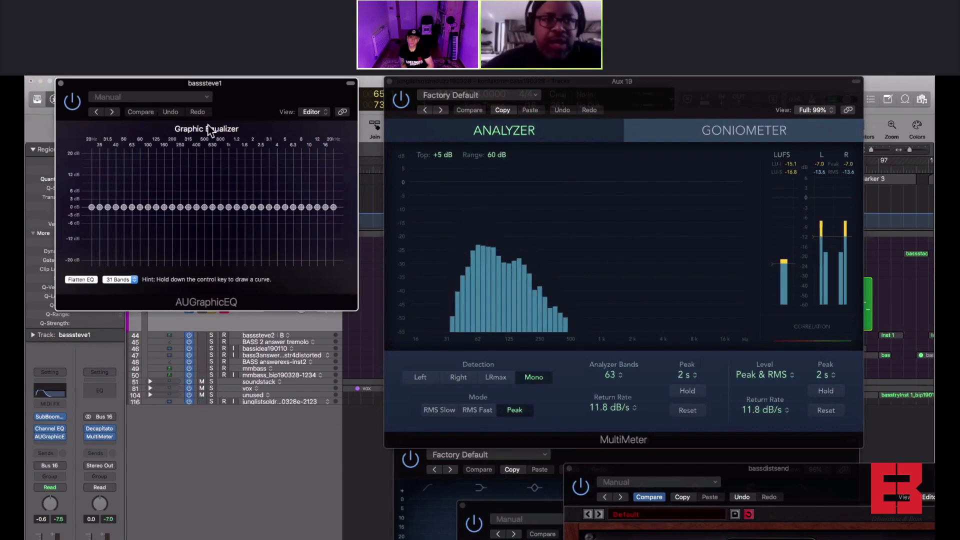
{"action": "left_click_drag", "start_coordinate": [244, 83], "coordinate": [243, 81]}
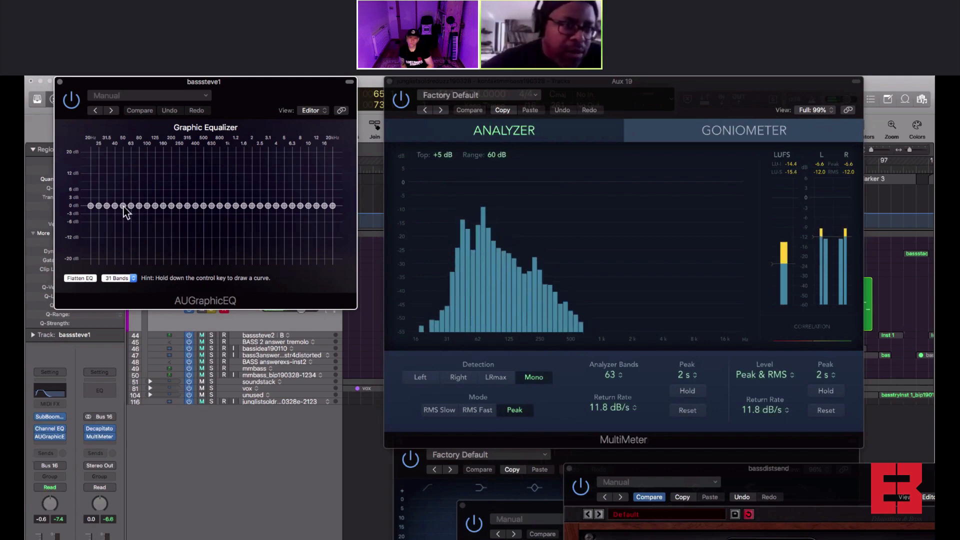
Cut the AUGraphicEQ's 50 Hz band to -20 dB, and ease it back to about -5 dB.
{"action": "left_click_drag", "start_coordinate": [124, 206], "coordinate": [123, 210]}
{"action": "left_click_drag", "start_coordinate": [124, 243], "coordinate": [122, 263]}
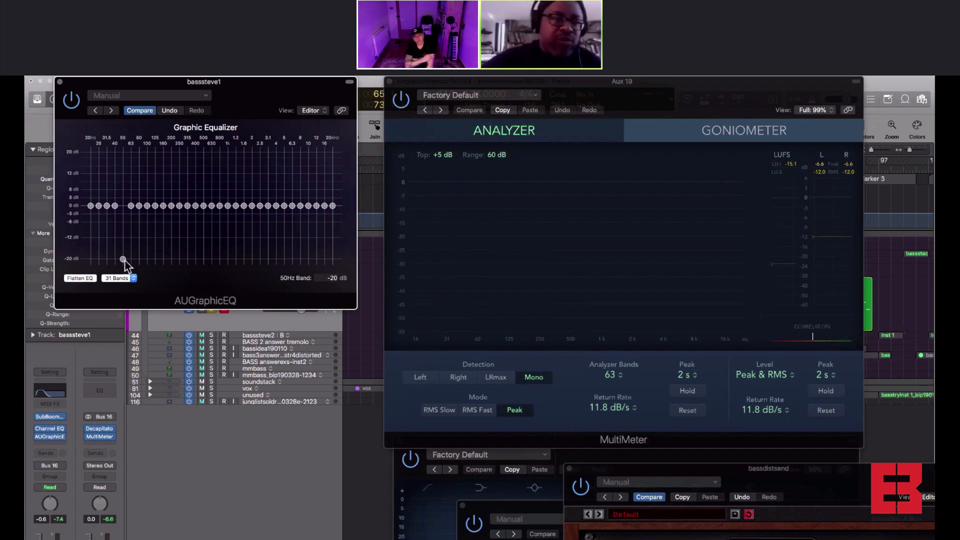
{"action": "left_click_drag", "start_coordinate": [122, 259], "coordinate": [122, 219]}
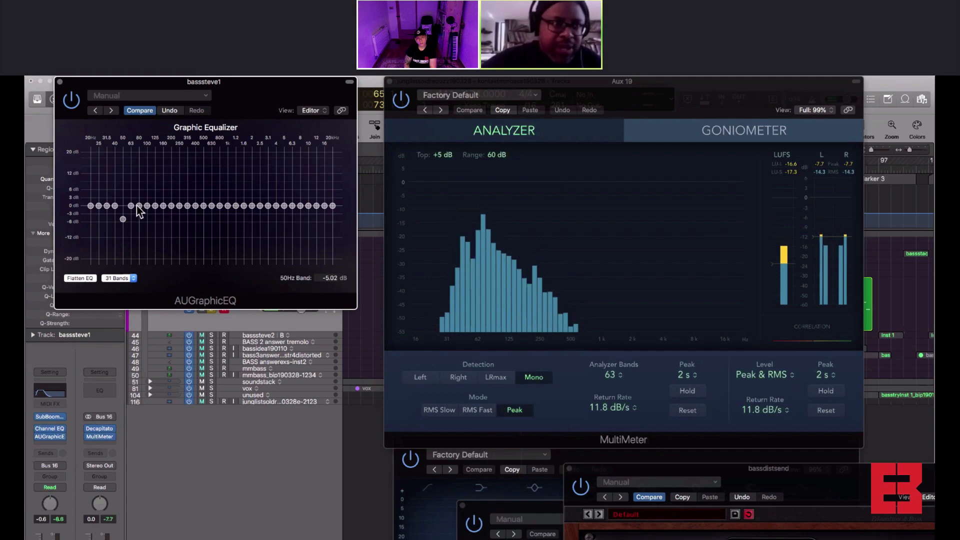
Pull the 63 Hz and 80 Hz bands down deeply and cut the 40 Hz and 50 Hz bands to -20 dB.
{"action": "left_click_drag", "start_coordinate": [137, 206], "coordinate": [121, 259]}
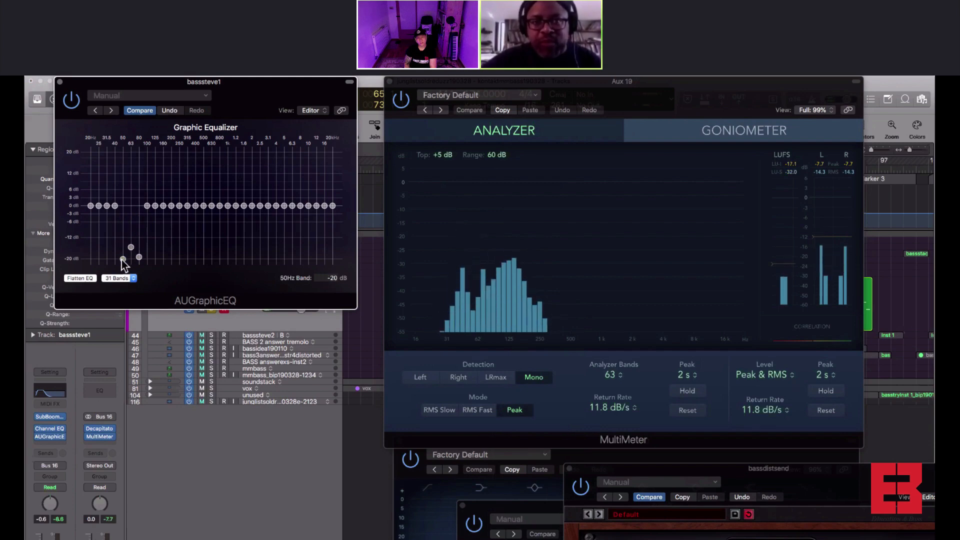
{"action": "left_click_drag", "start_coordinate": [115, 208], "coordinate": [116, 266]}
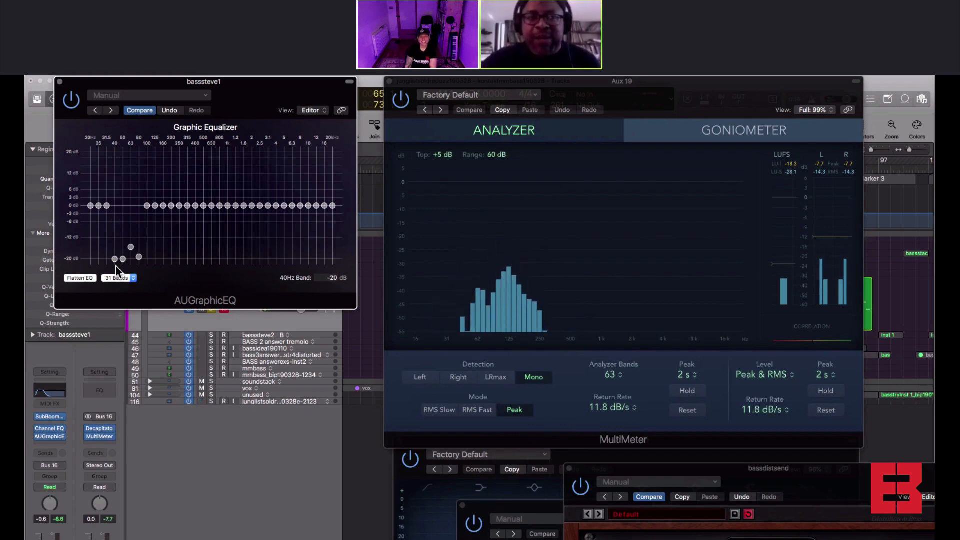
Raise the 40 Hz band to about -0.3 dB, the 50 Hz band to near 0 dB and the 63 Hz band to about -2.4 dB.
{"action": "left_click_drag", "start_coordinate": [115, 256], "coordinate": [116, 206]}
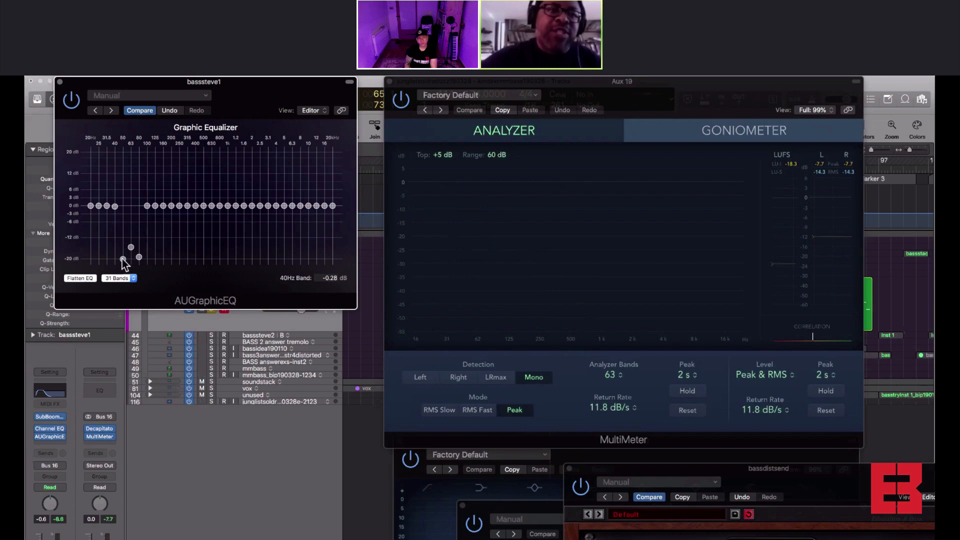
{"action": "left_click_drag", "start_coordinate": [123, 260], "coordinate": [131, 215]}
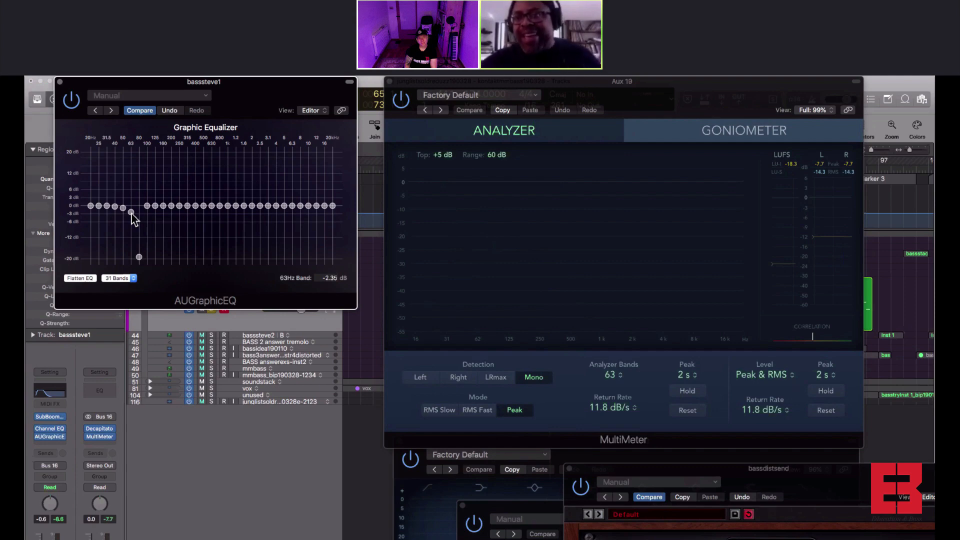